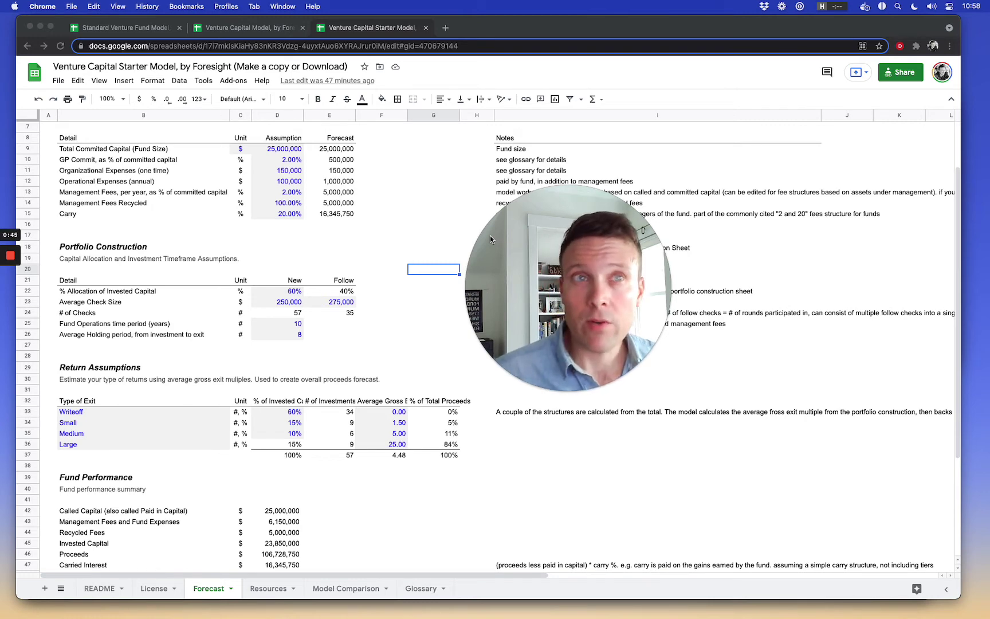
# - Switch to the 'Venture Capital Model, by Foresight' spreadsheet, showing its Get Started assumptions
pyautogui.click(241, 30)
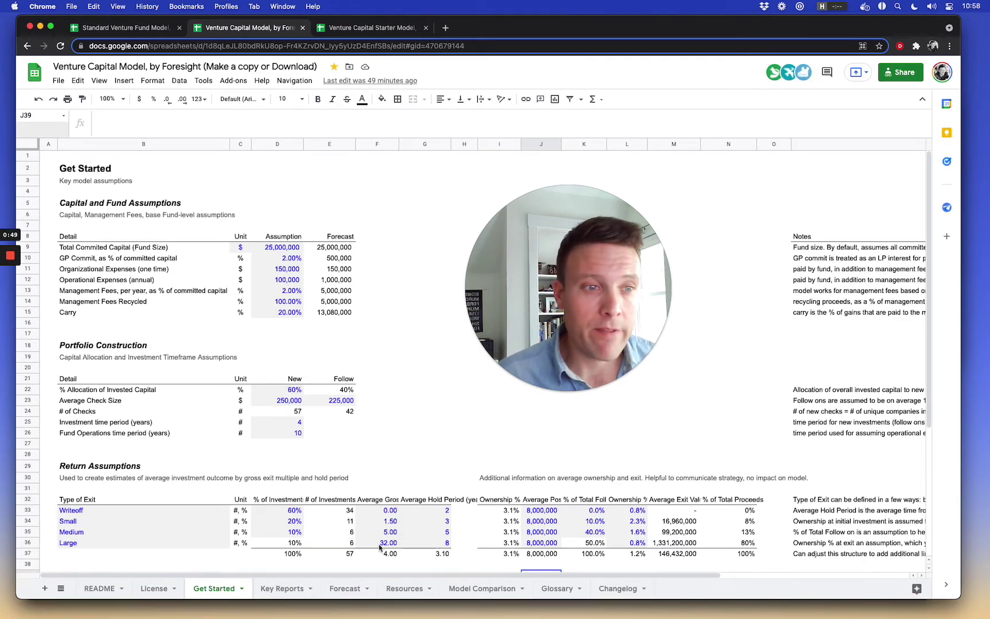
pyautogui.click(345, 588)
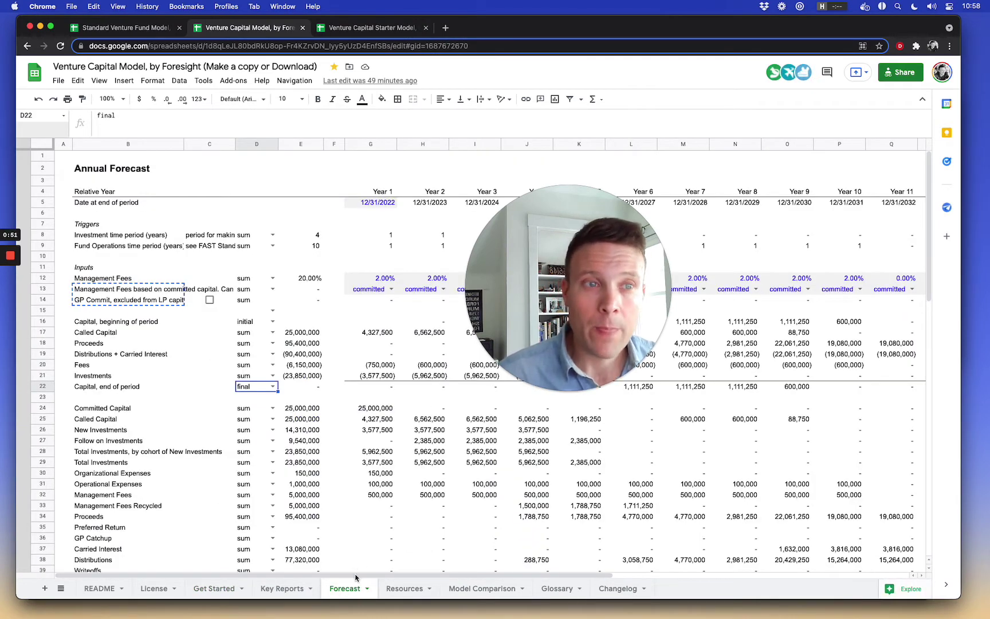
pyautogui.click(100, 589)
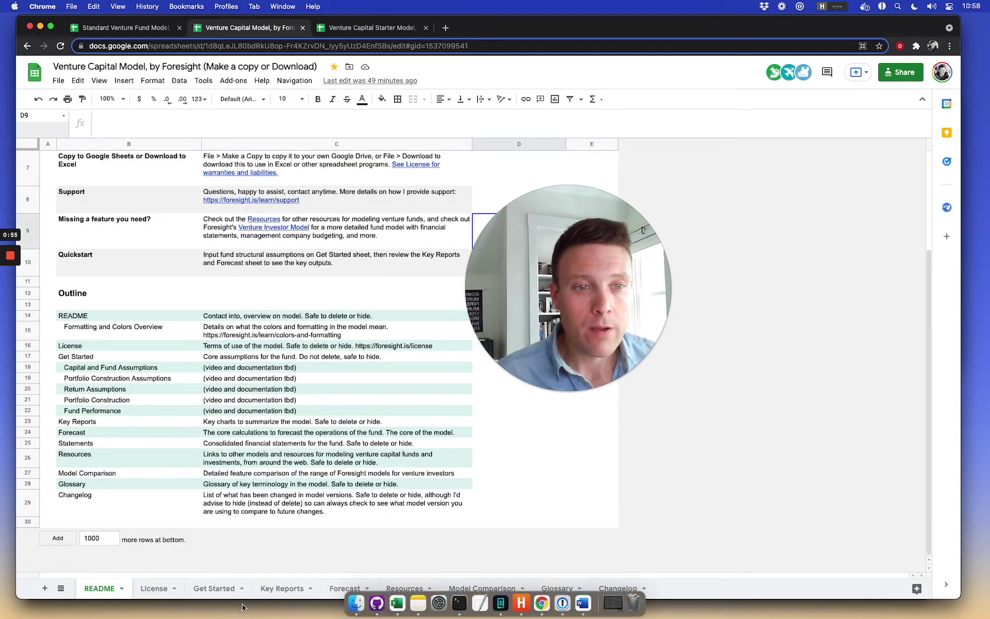
pyautogui.click(220, 594)
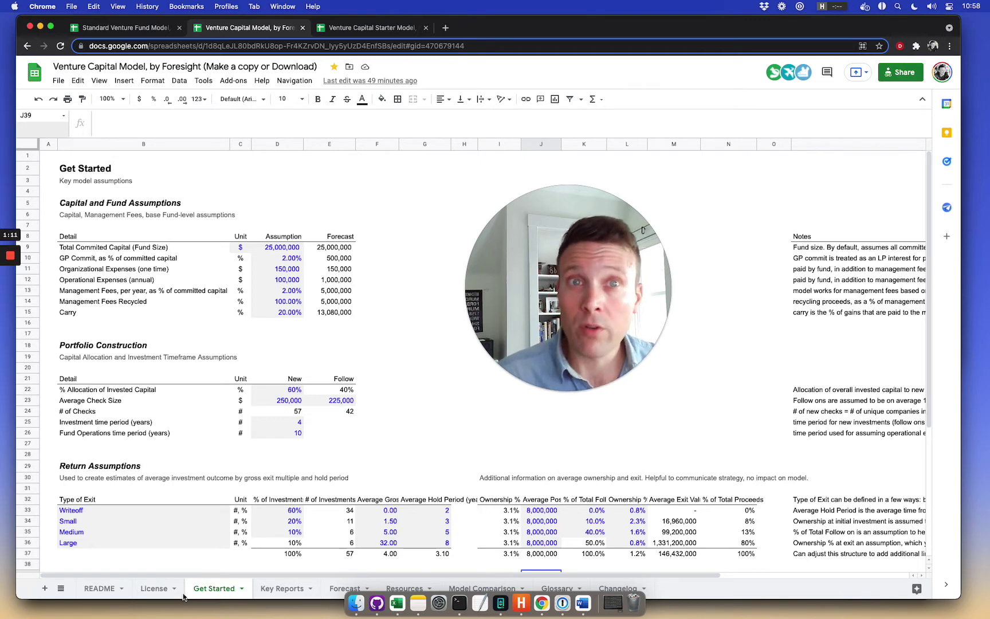
pyautogui.scroll(-5, 216, 378)
pyautogui.scroll(3, 217, 379)
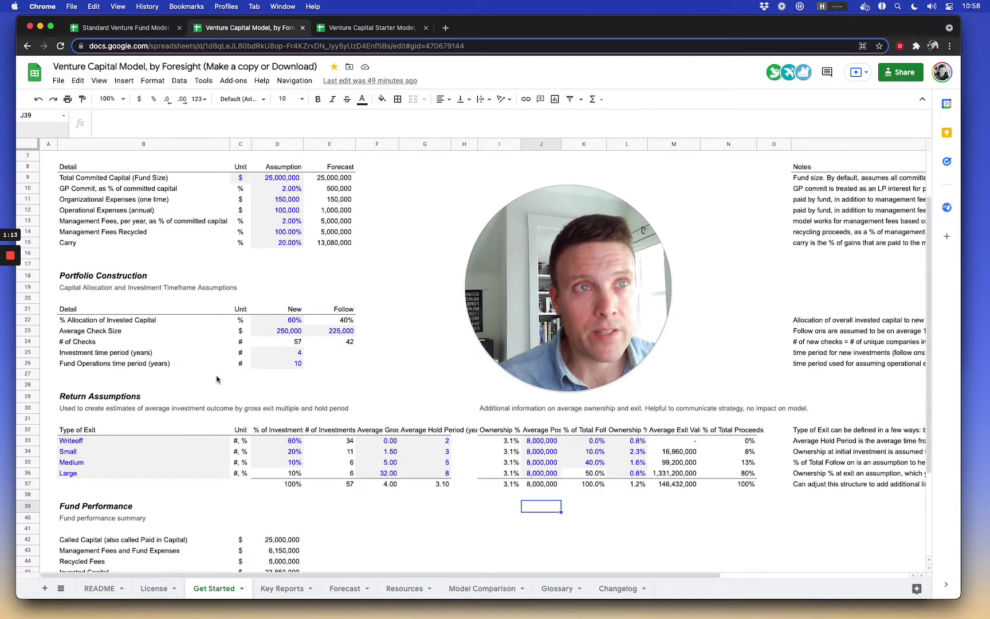
pyautogui.moveTo(285, 194); pyautogui.dragTo(288, 233)
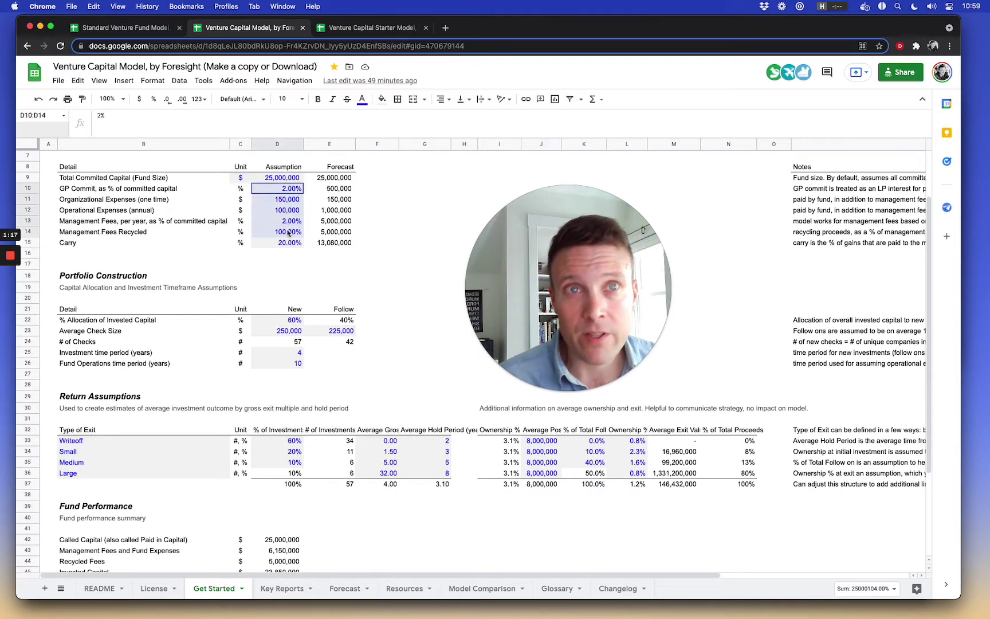
pyautogui.scroll(-3, 304, 331)
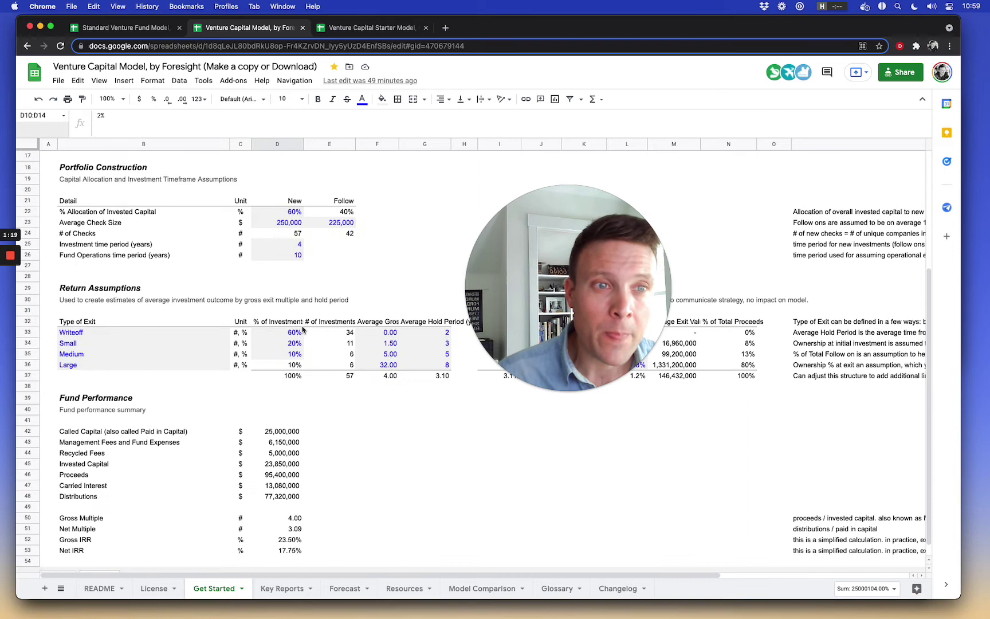
pyautogui.click(281, 465)
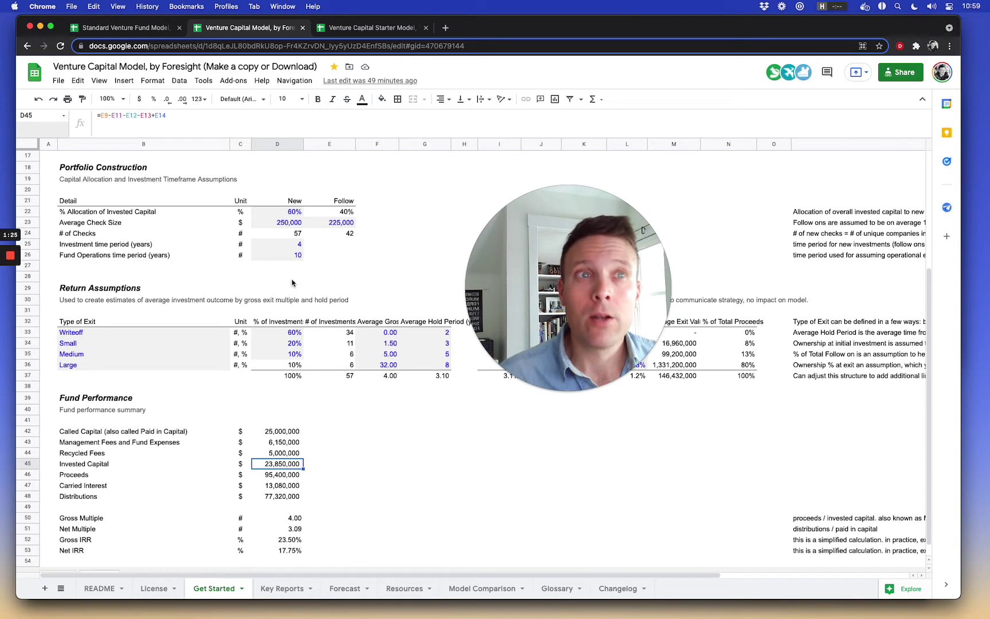
pyautogui.scroll(1, 293, 283)
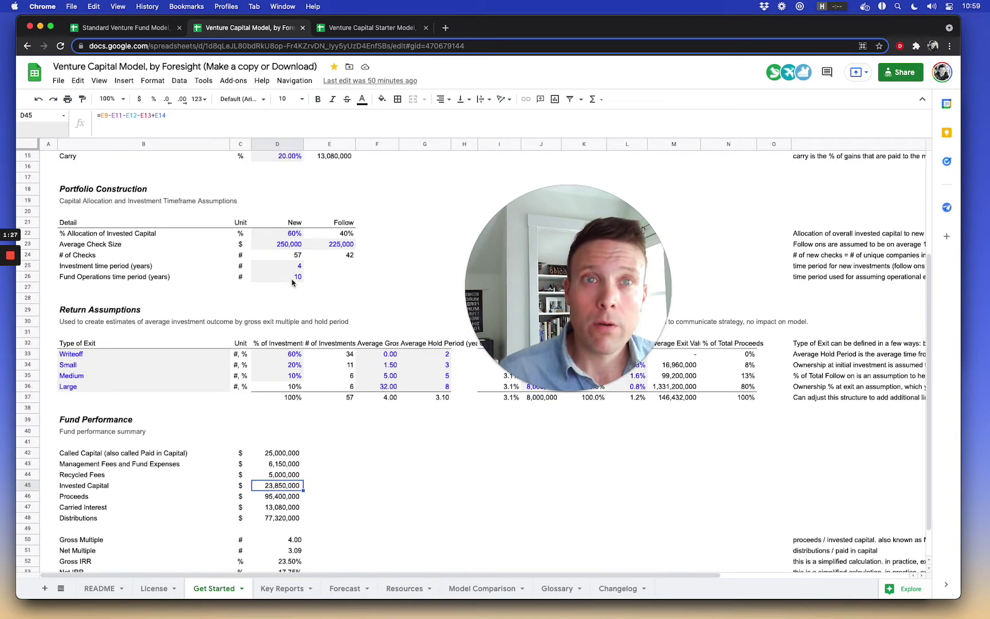
pyautogui.click(289, 237)
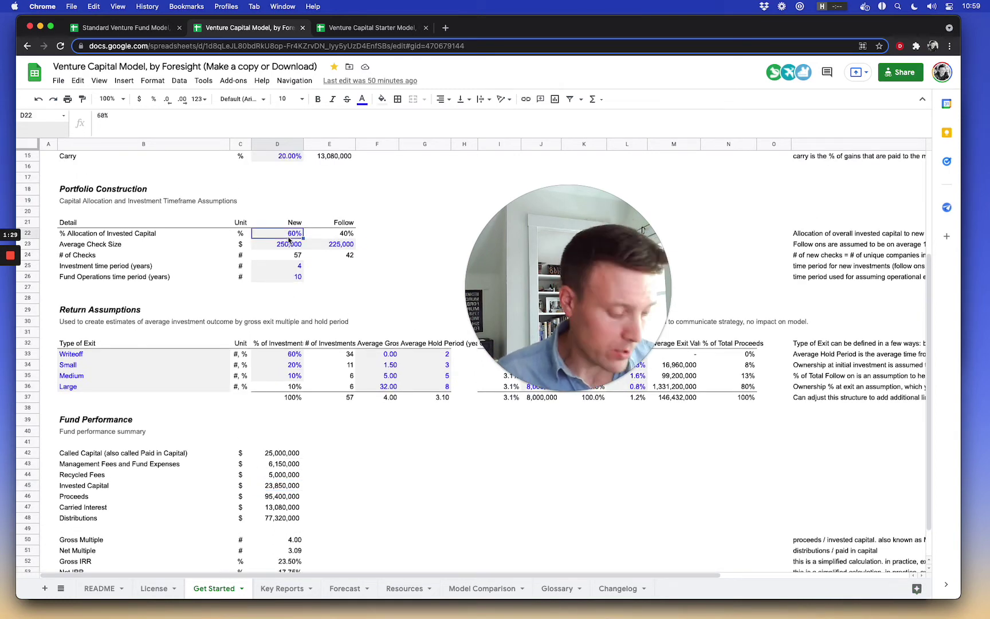
pyautogui.write('100')
pyautogui.press('Return')
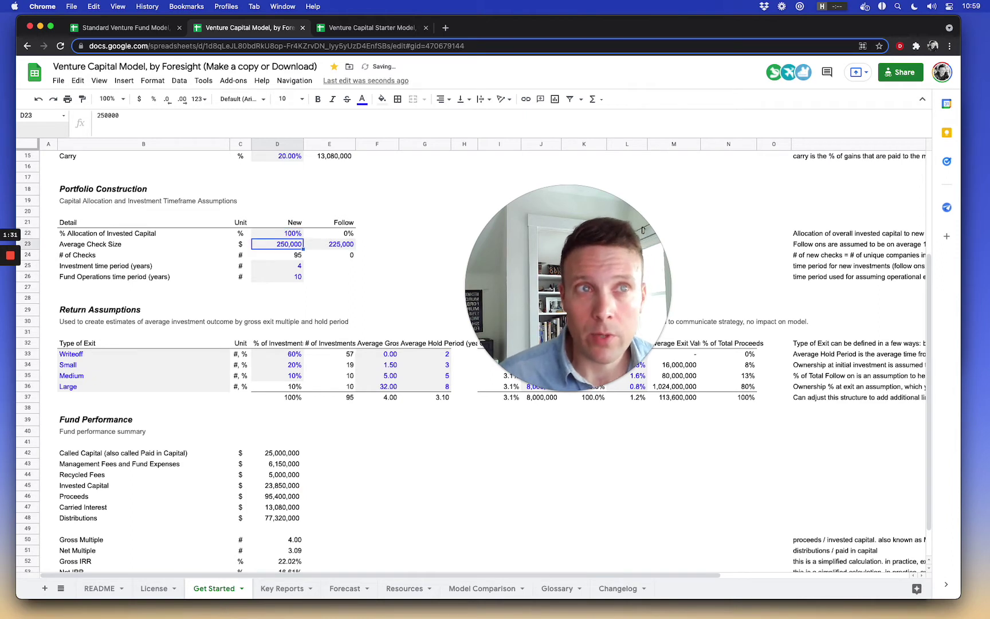
pyautogui.click(290, 233)
pyautogui.write('60')
pyautogui.press('Return')
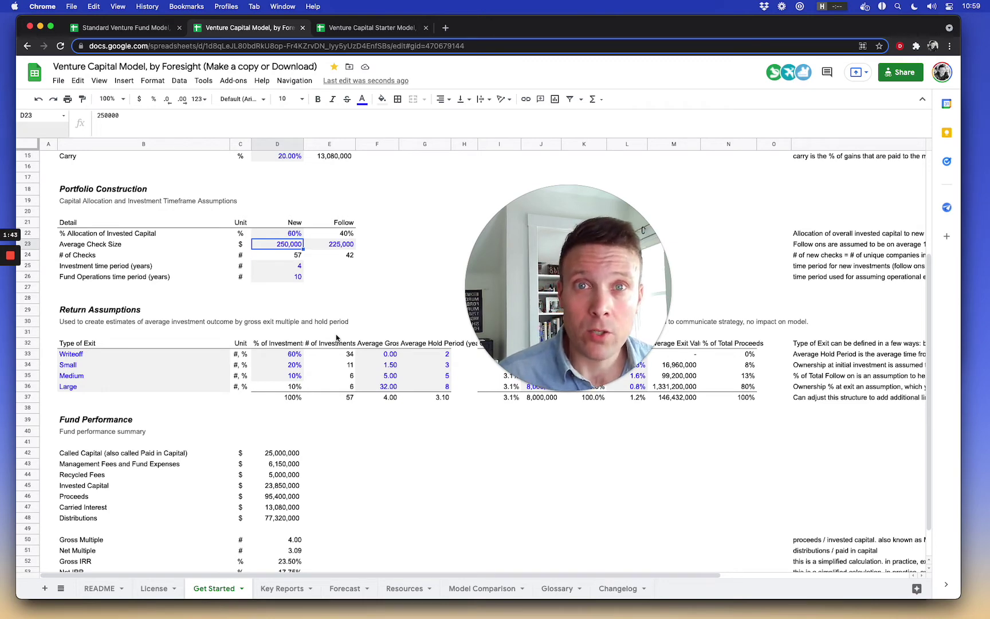
# - On the Forecast sheet, total New Investments for Years 1–4 (3,577,500) and Follow on Investments for Years 2–5 (2,385,000)
pyautogui.click(345, 589)
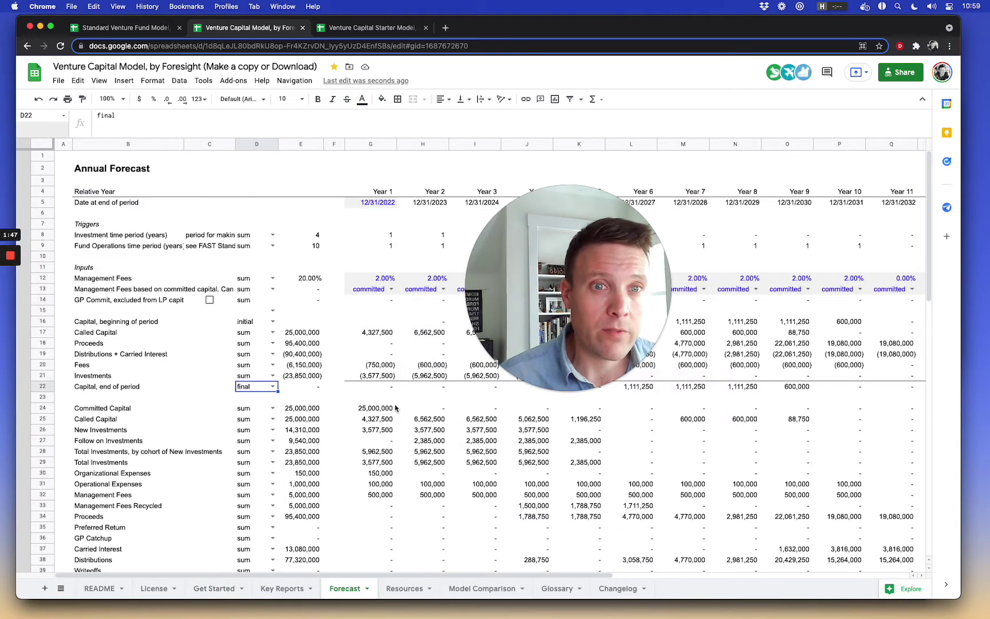
pyautogui.click(375, 431)
pyautogui.moveTo(376, 430); pyautogui.dragTo(532, 430)
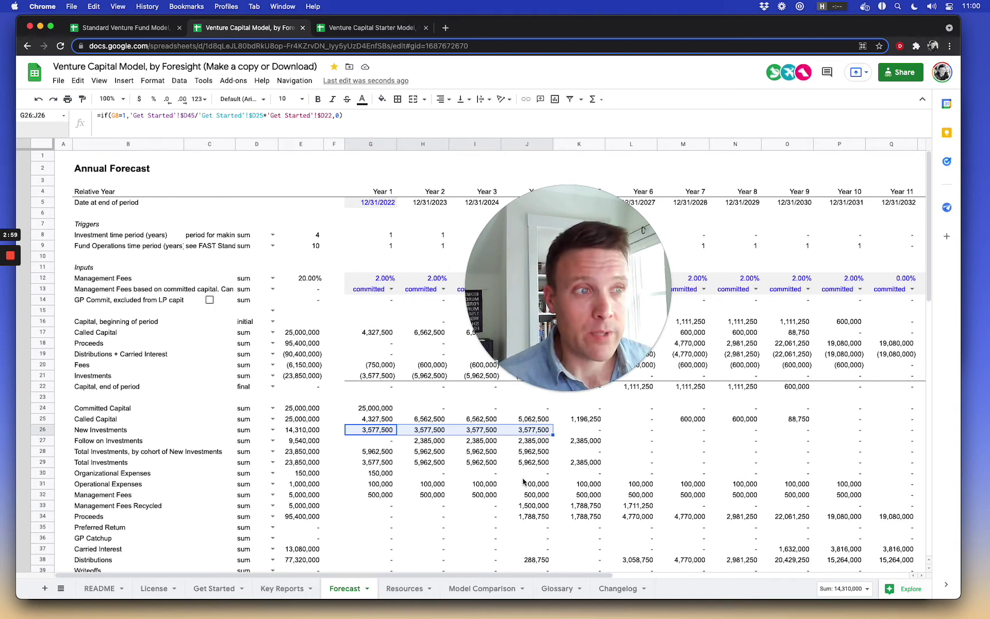
pyautogui.click(382, 431)
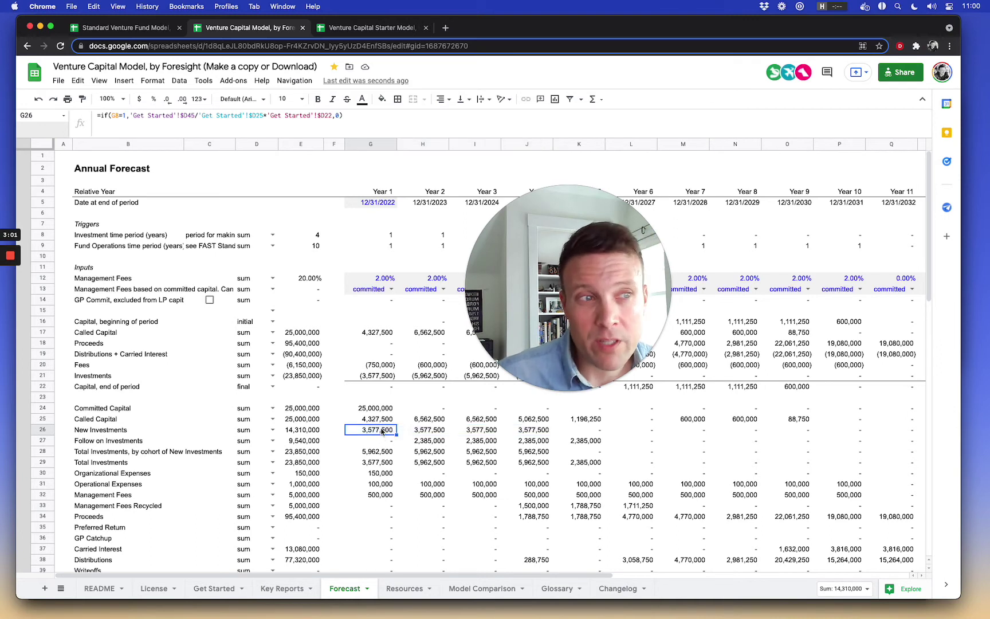
pyautogui.moveTo(382, 431); pyautogui.dragTo(533, 430)
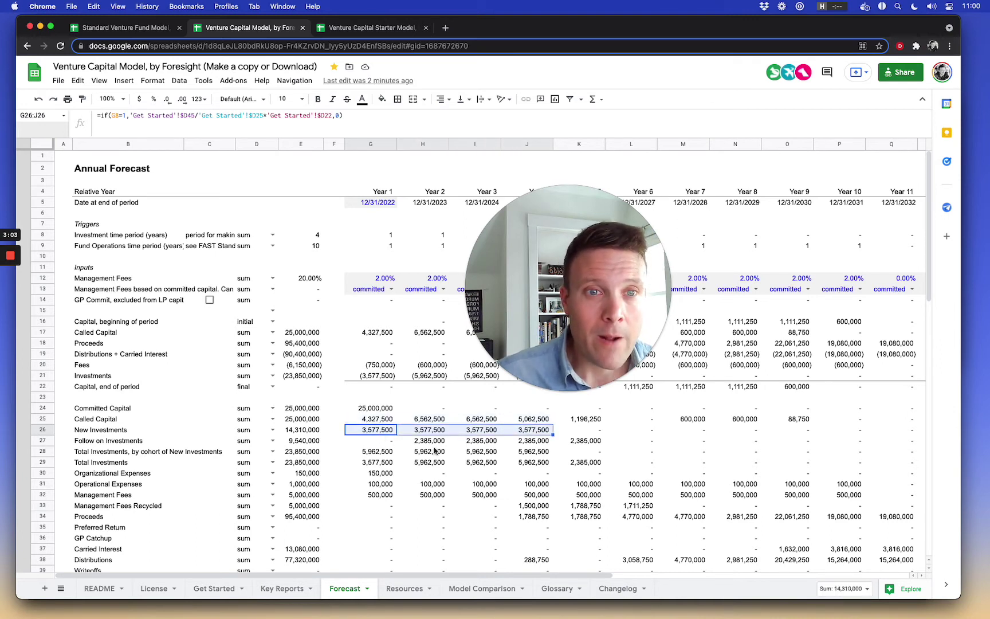
pyautogui.moveTo(431, 441); pyautogui.dragTo(580, 440)
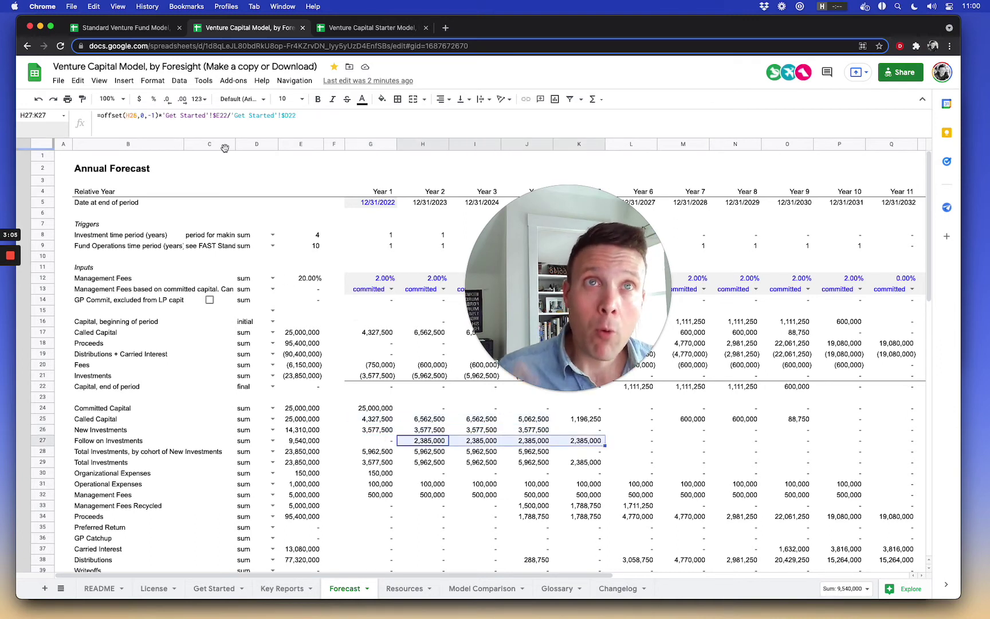
# - In the Standard Venture Fund Model, view Portfolio Construction: 250,000 Seed checks at 2.50% ownership, 57 companies
pyautogui.click(114, 28)
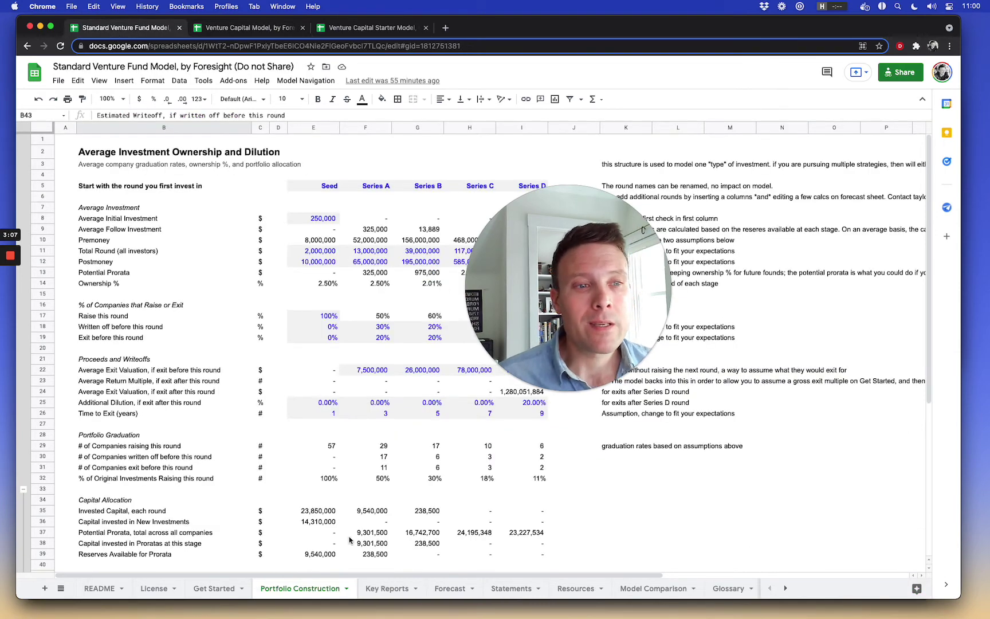
pyautogui.click(443, 588)
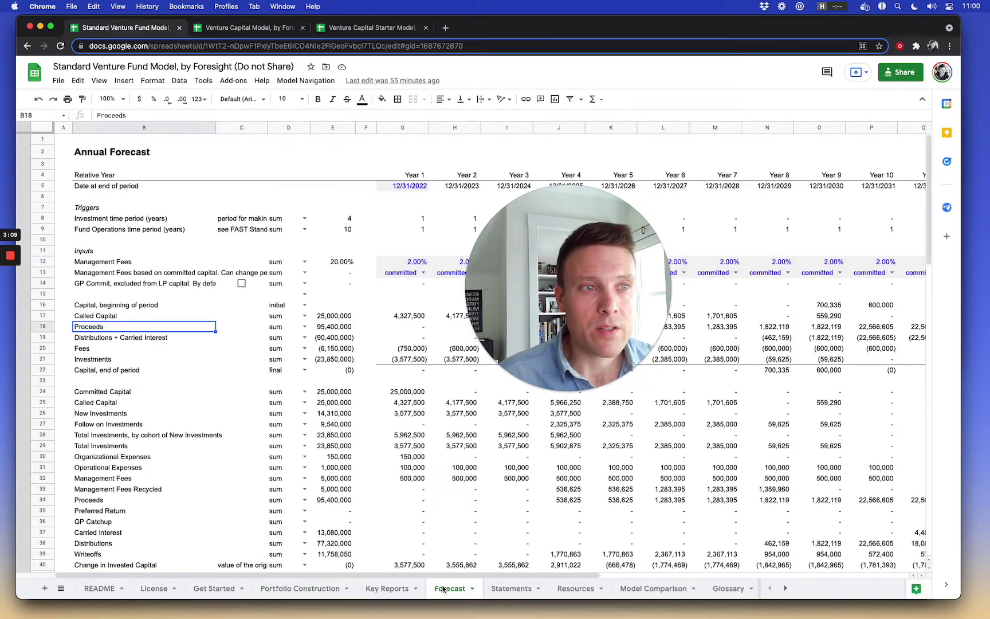
pyautogui.click(329, 589)
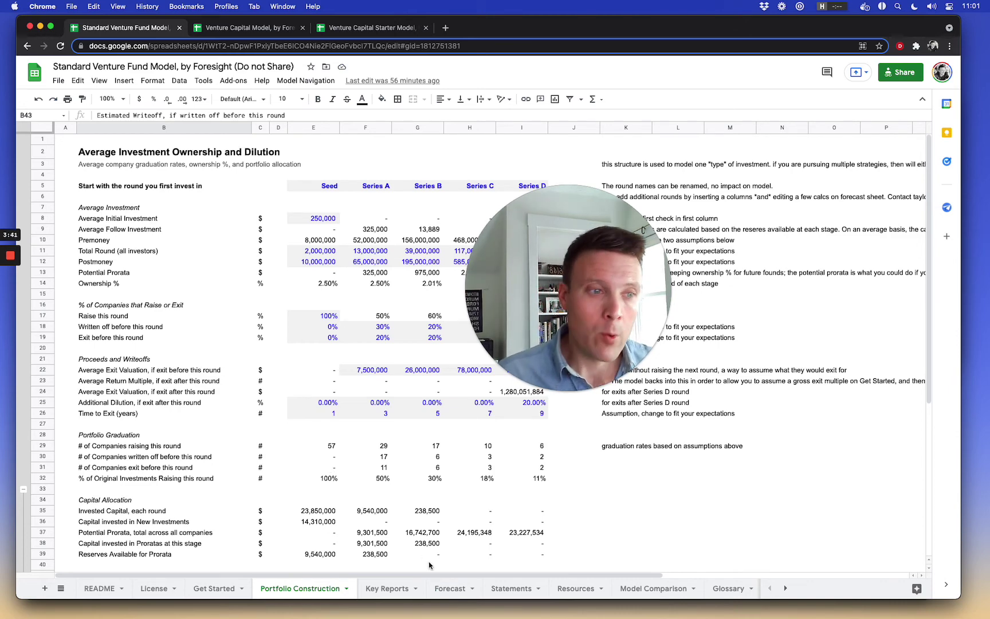
# - Select the Forecast sheet's New and Follow on Investments rows, then view the 25,000,000 fund's Get Started sheet
pyautogui.click(452, 588)
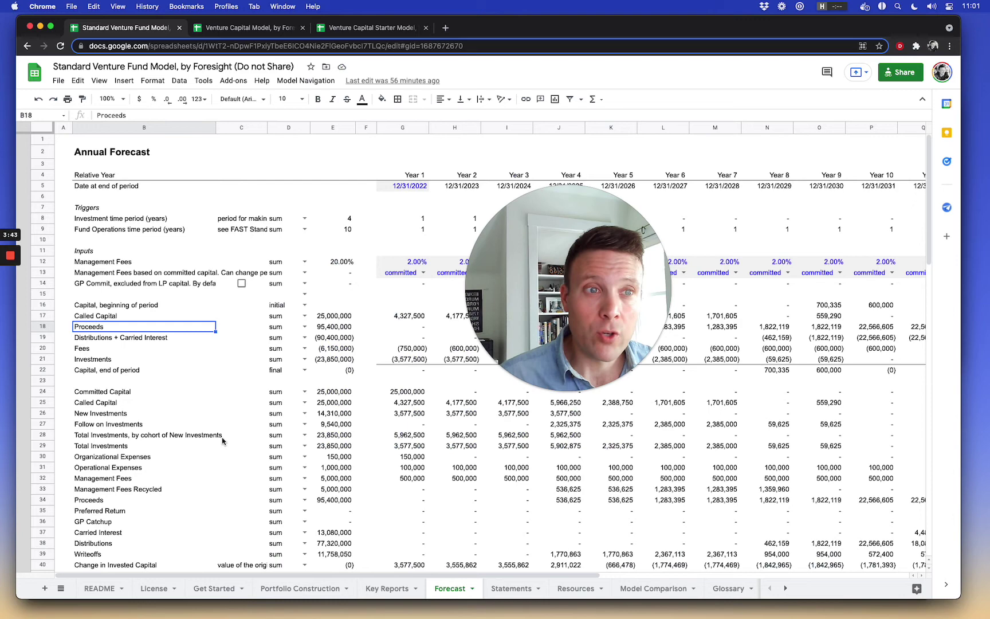
pyautogui.moveTo(85, 416); pyautogui.dragTo(92, 423)
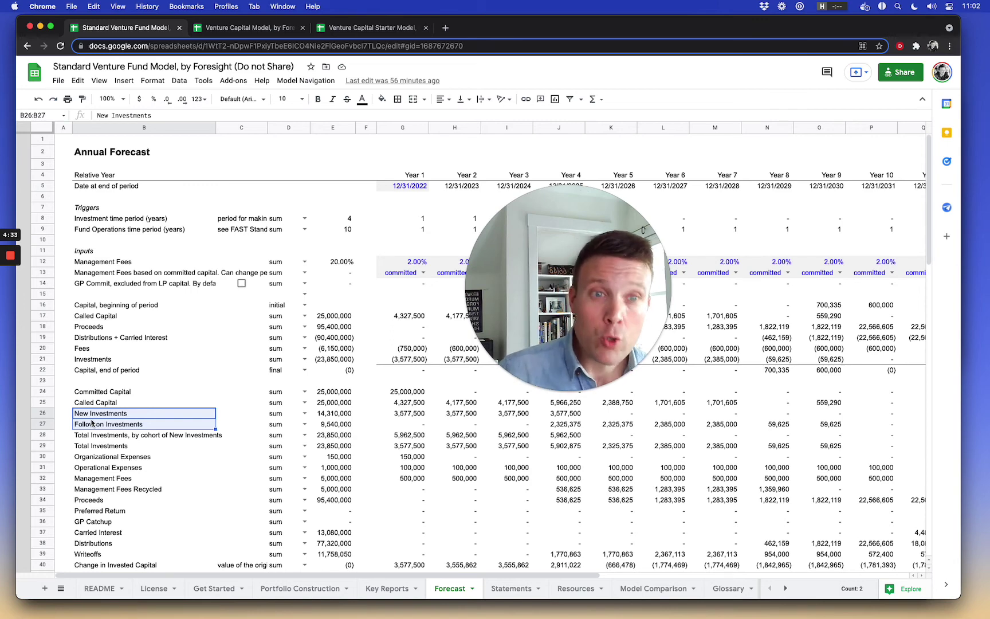
pyautogui.click(213, 585)
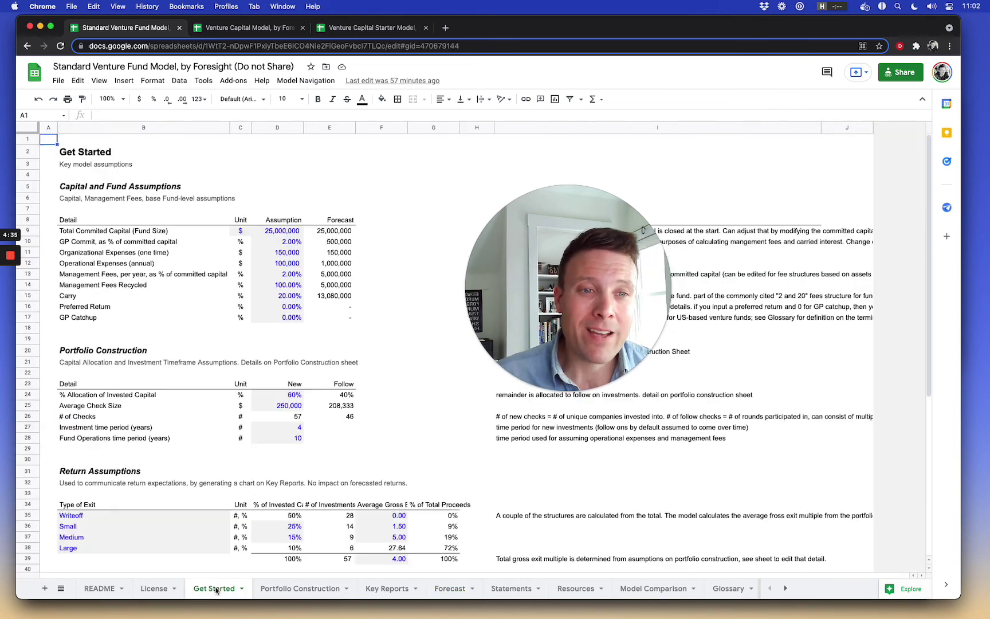
pyautogui.click(284, 286)
pyautogui.scroll(-5, 358, 335)
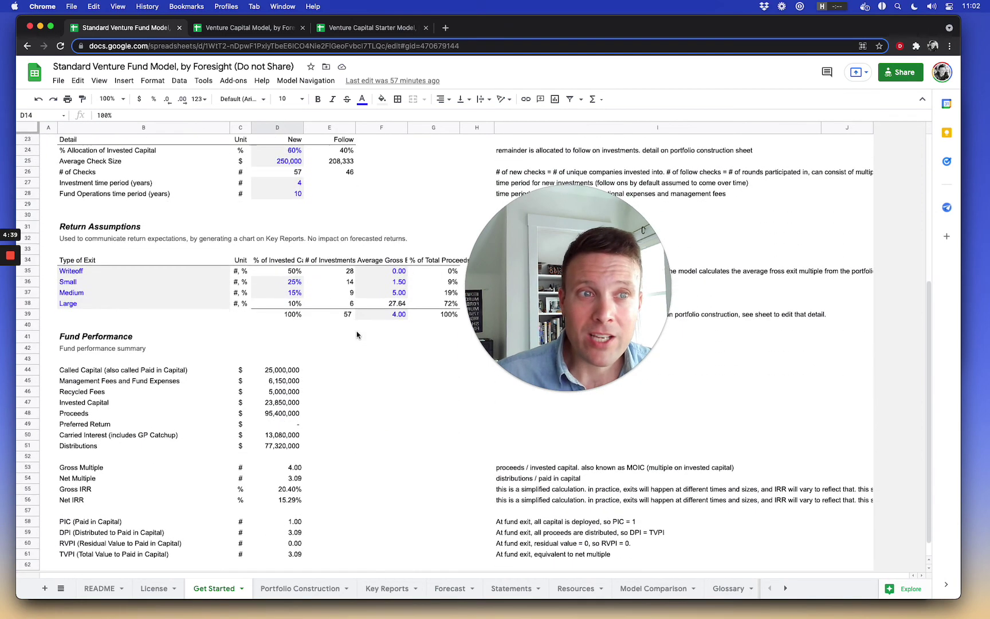
pyautogui.click(281, 407)
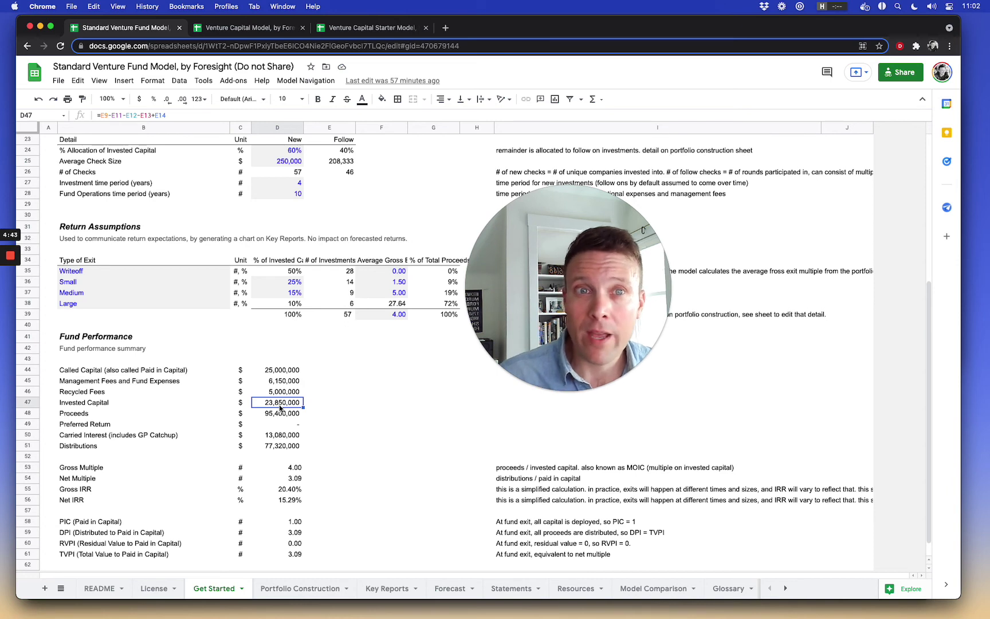